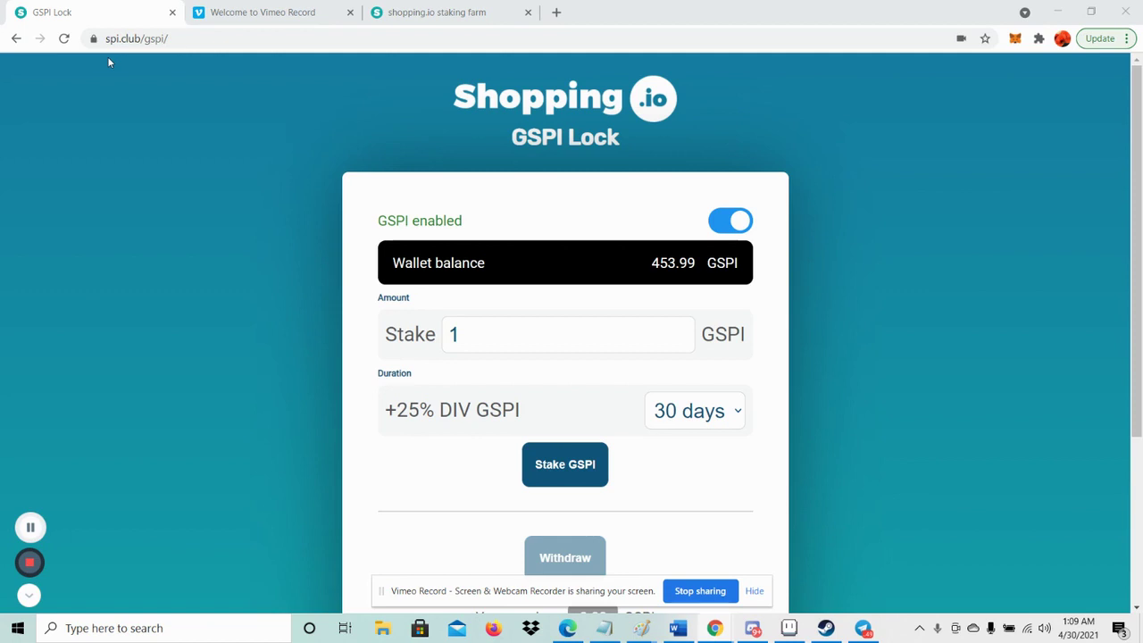
# - Use the GSPI enabled switch to request the site's GSPI spending permission, and reject the request in the wallet
pyautogui.click(463, 227)
pyautogui.moveTo(463, 226); pyautogui.dragTo(371, 223)
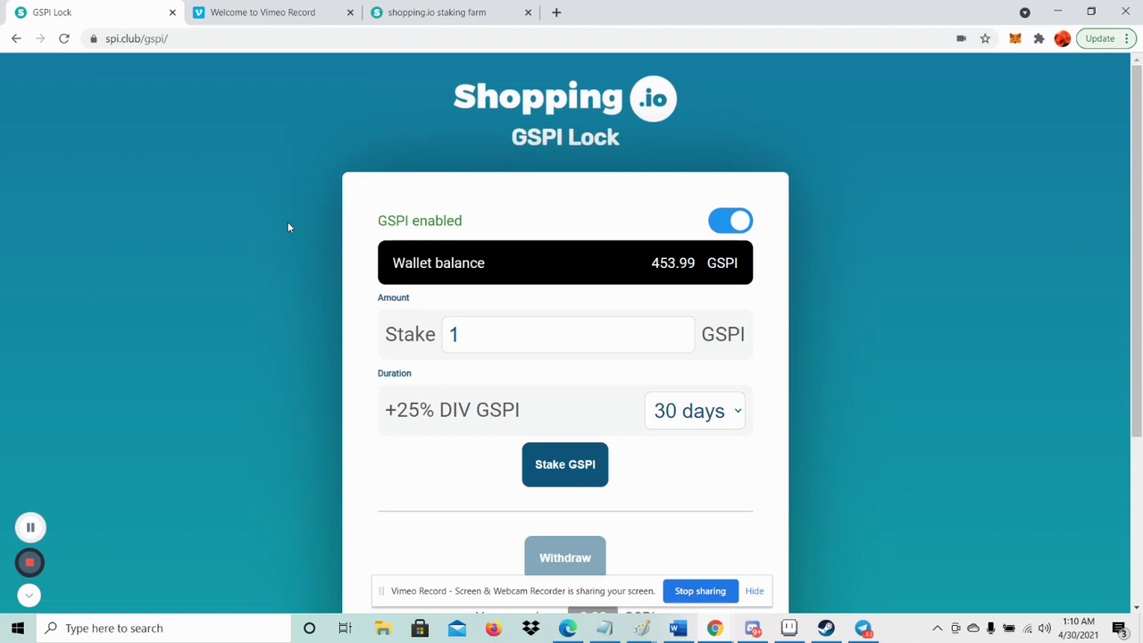
pyautogui.click(729, 224)
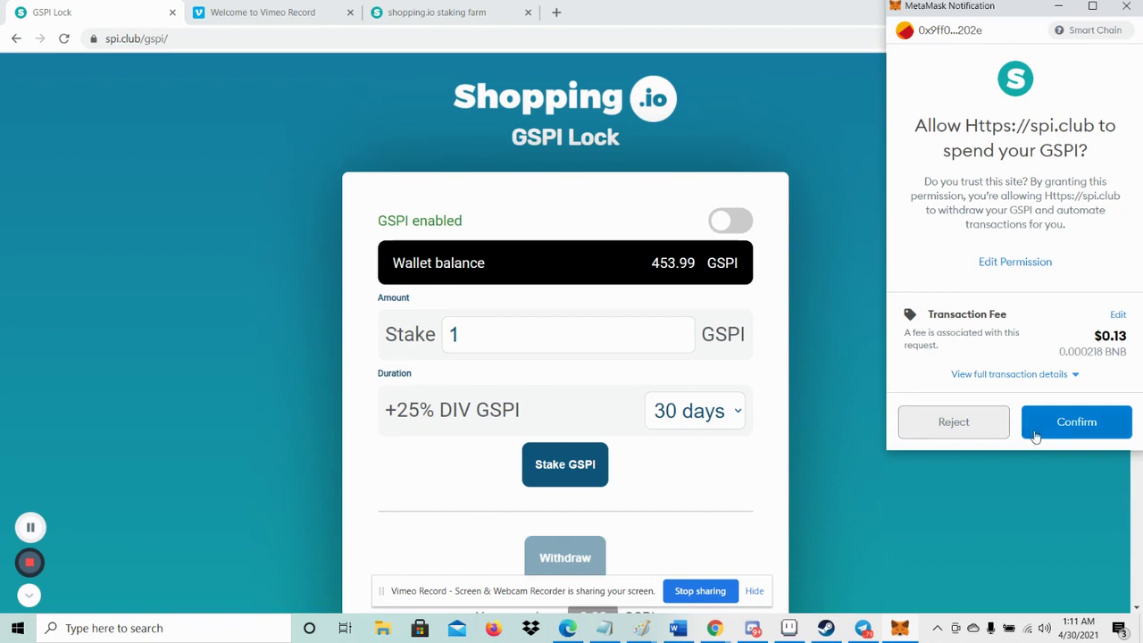
pyautogui.click(943, 428)
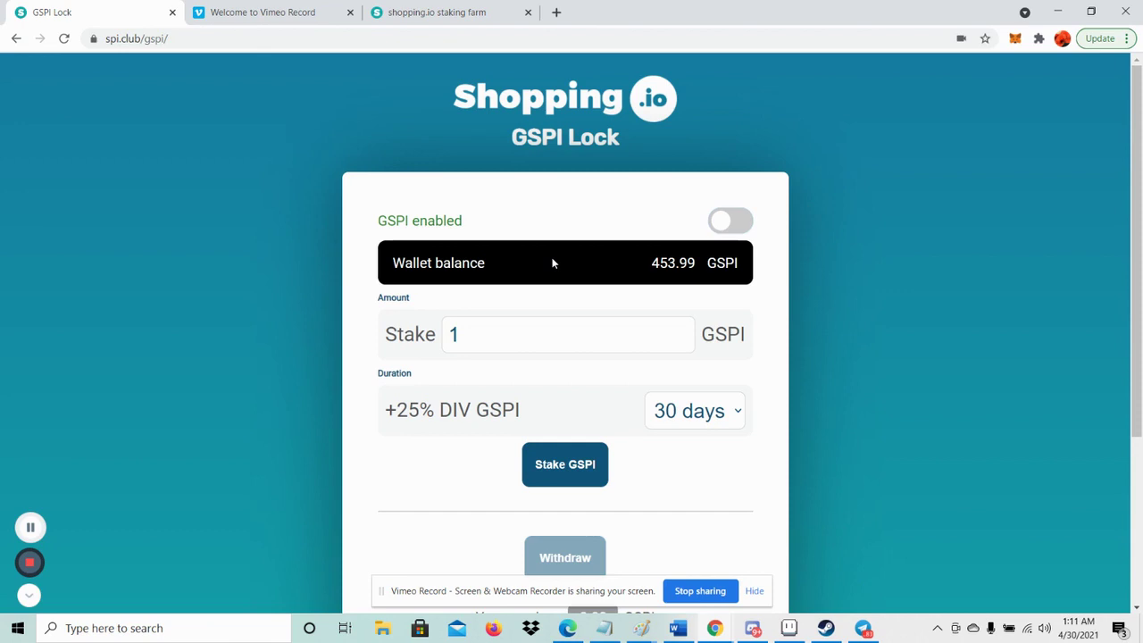
# - Enter 1 as the amount of GSPI to stake
pyautogui.doubleClick(513, 331)
pyautogui.press('BackSpace')
pyautogui.write('1')
# - Compare the bonuses for the 7-day and 14-day durations, and set the stake duration to 30 days
pyautogui.click(677, 410)
pyautogui.click(697, 439)
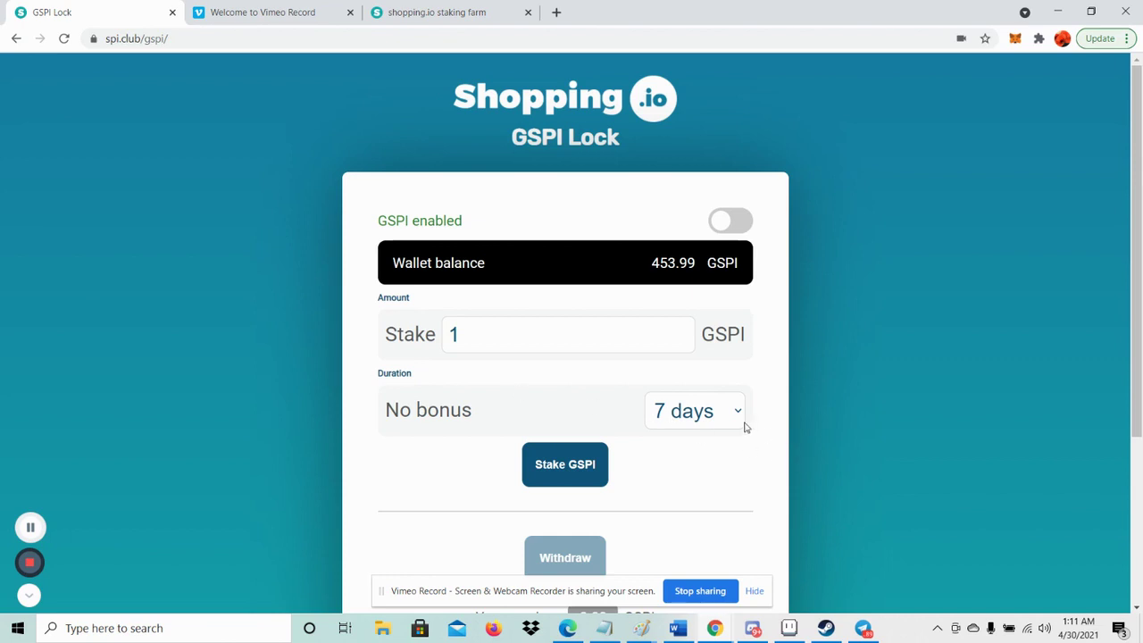
pyautogui.click(712, 417)
pyautogui.click(712, 463)
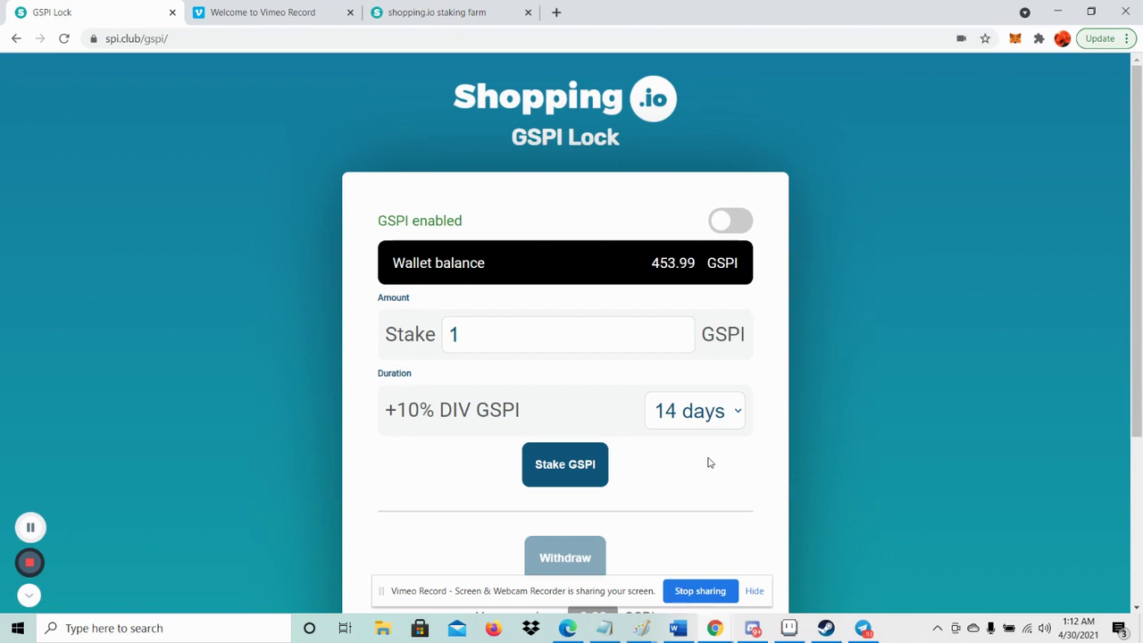
pyautogui.click(676, 420)
pyautogui.click(697, 492)
# - Stake the 1 GSPI for 30 days, confirm the wallet transaction, and view the list of staked amounts
pyautogui.click(574, 470)
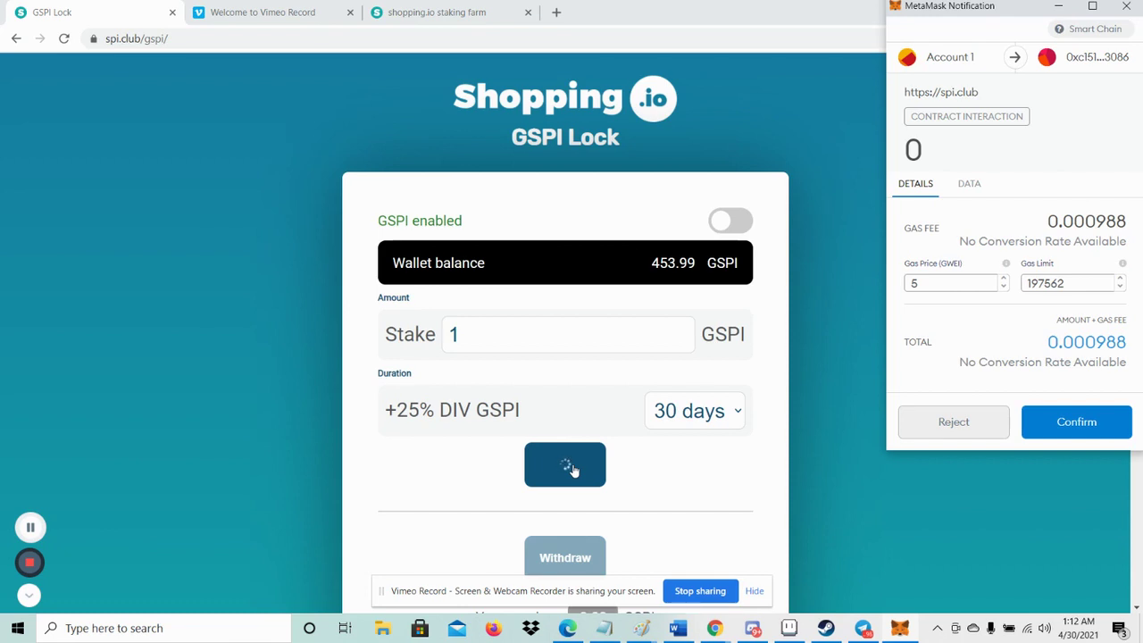
pyautogui.click(1077, 432)
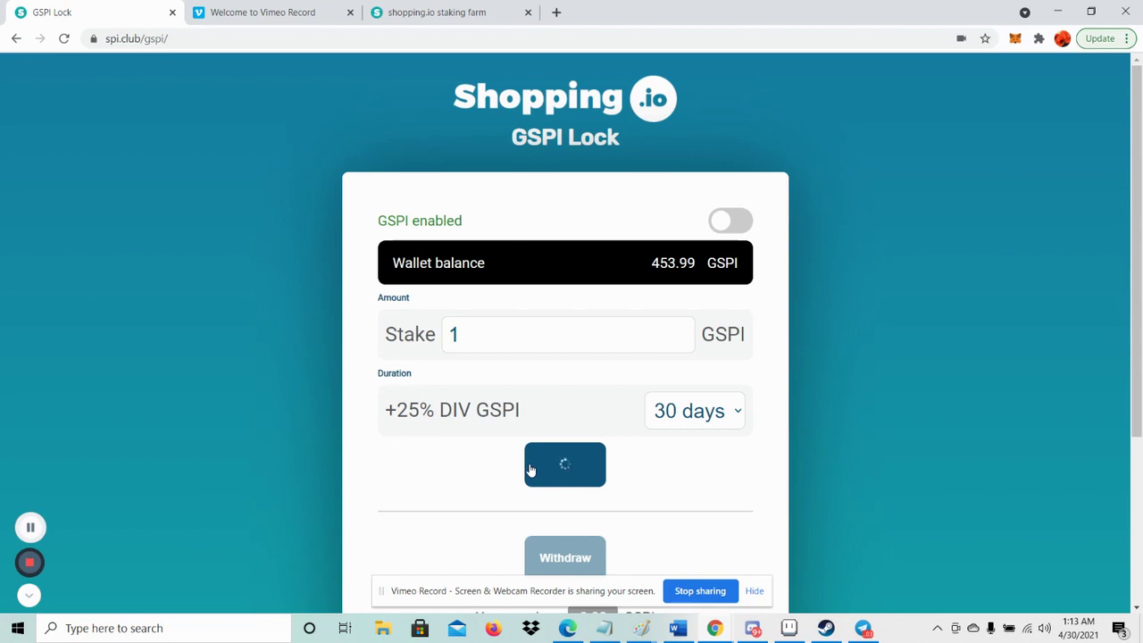
pyautogui.scroll(-1, 531, 471)
pyautogui.scroll(-2, 530, 471)
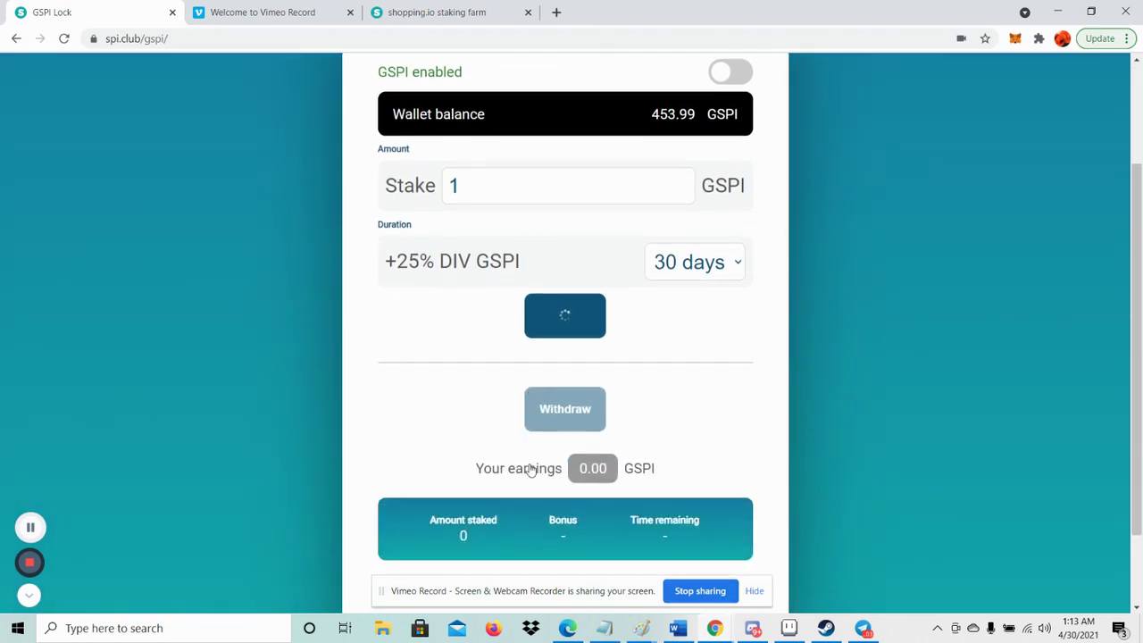
pyautogui.scroll(-1, 530, 470)
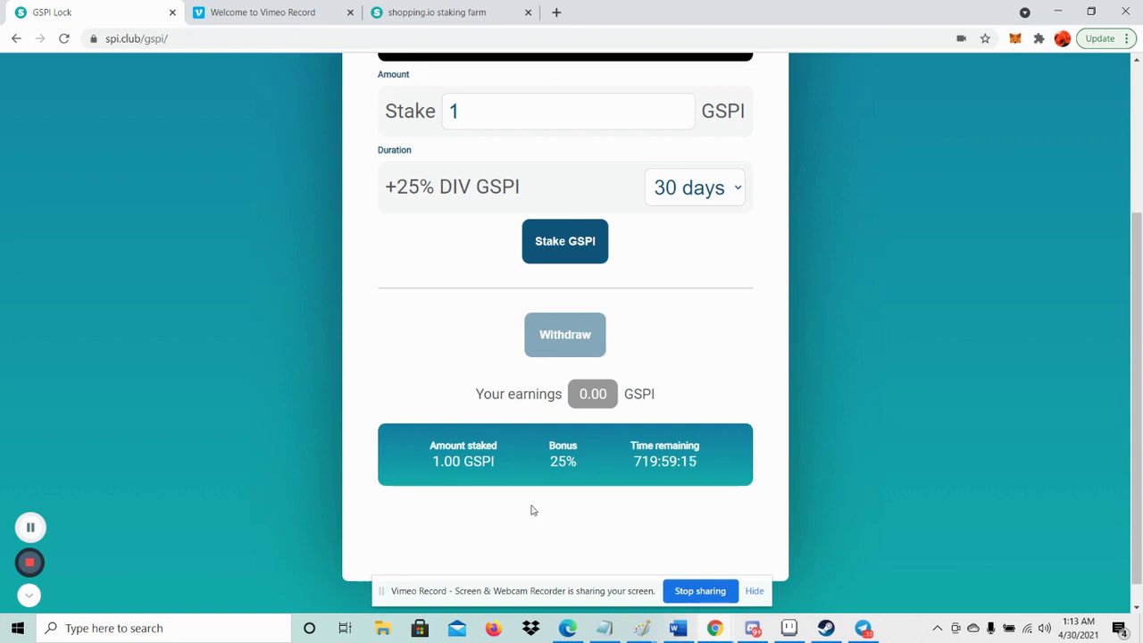
# - Stake another 1 GSPI for 30 days and confirm the contract interaction in the wallet
pyautogui.scroll(3, 531, 510)
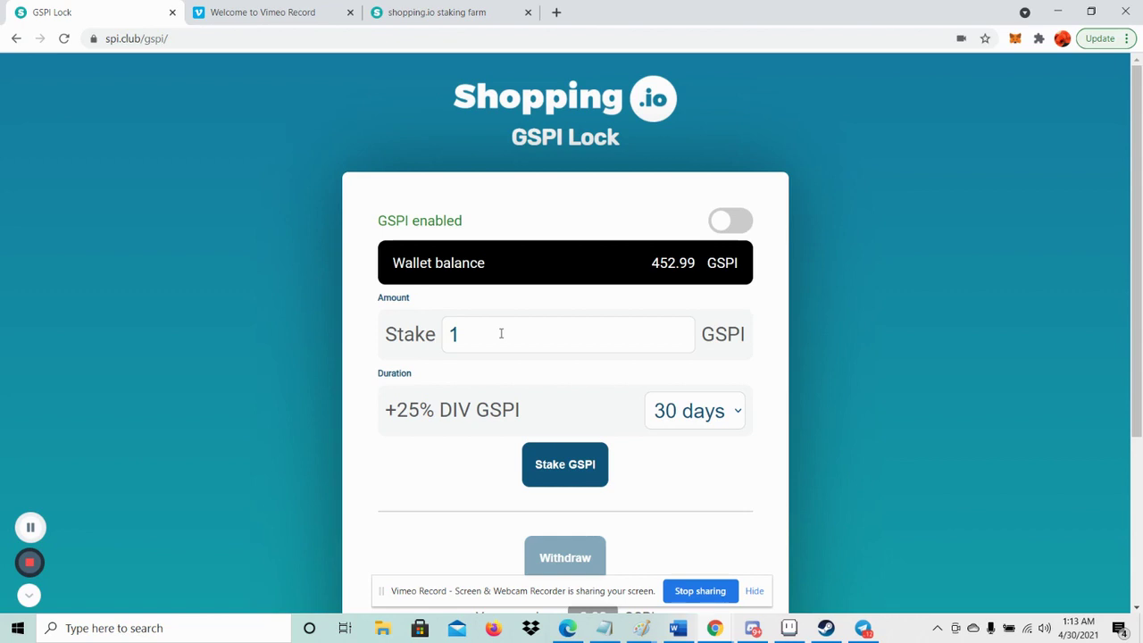
pyautogui.scroll(-2, 501, 333)
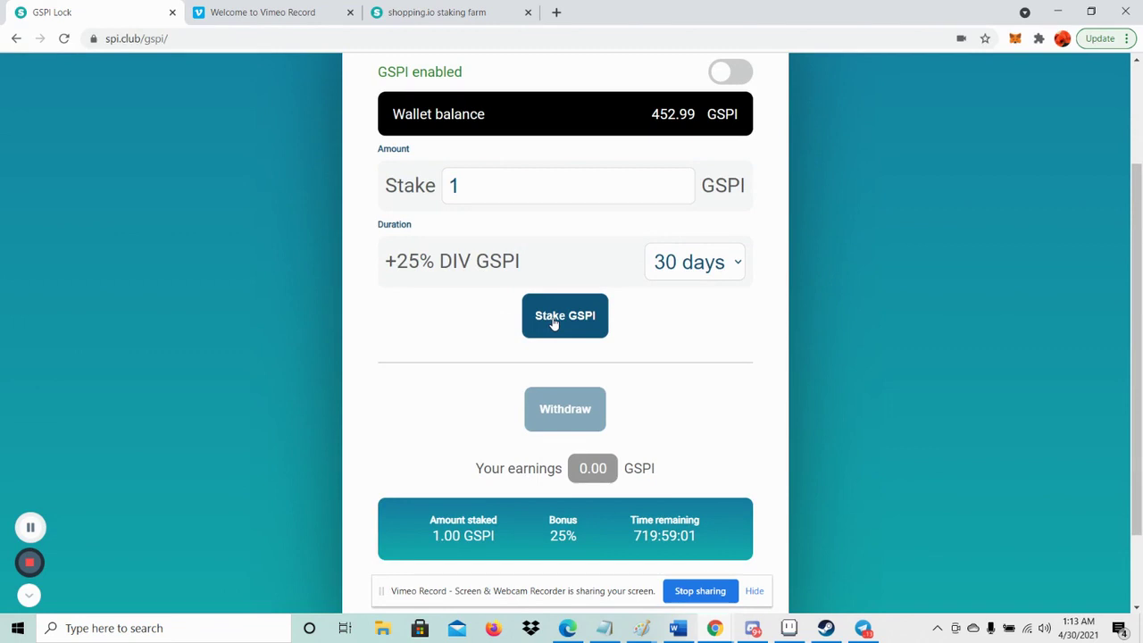
pyautogui.click(554, 321)
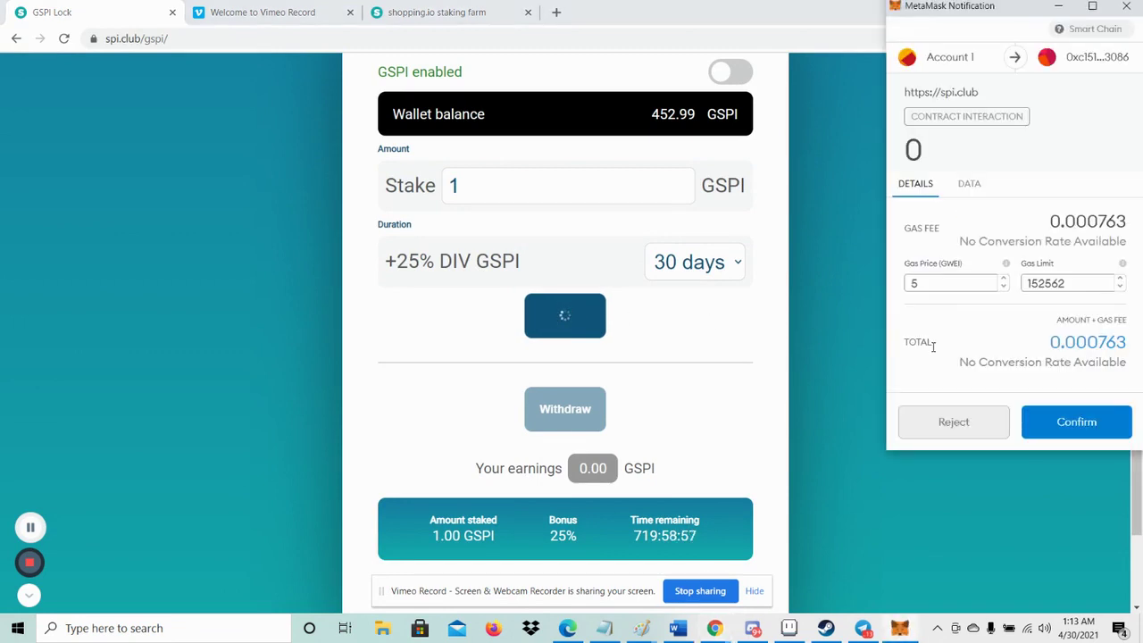
pyautogui.click(1076, 423)
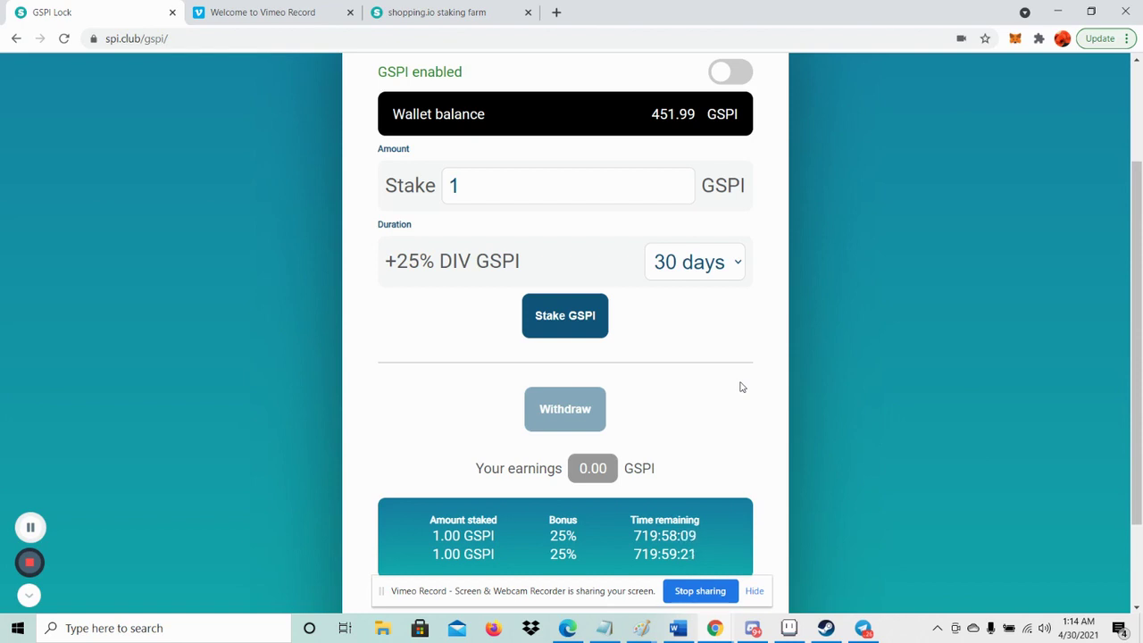
# - Try the 14-day lock duration and switch the duration to 7 days
pyautogui.click(700, 273)
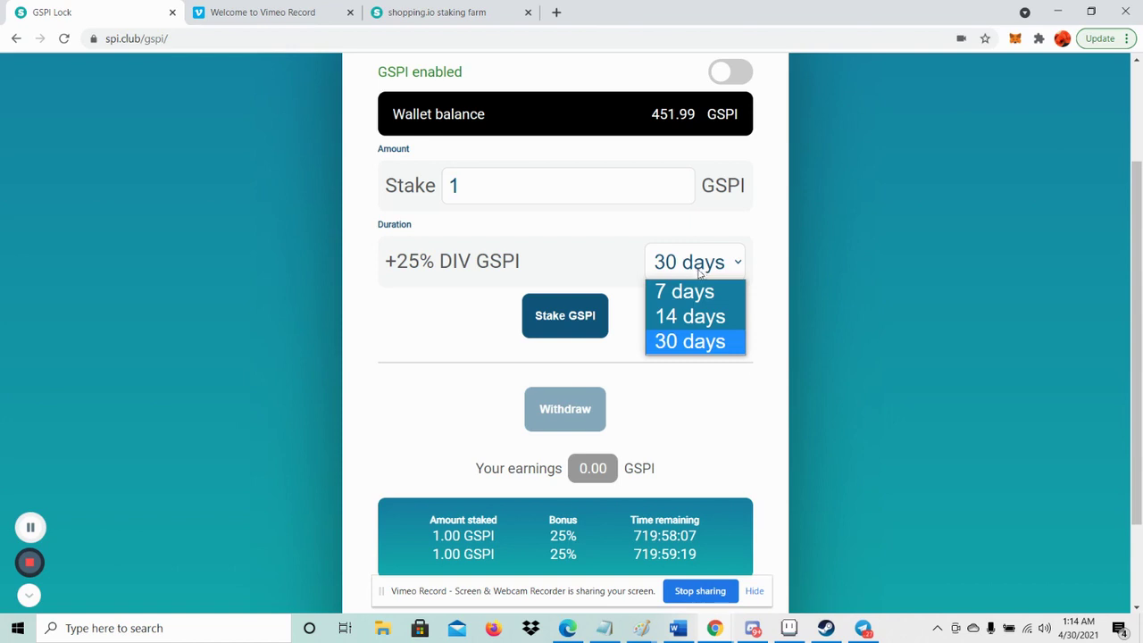
pyautogui.click(696, 316)
pyautogui.click(702, 276)
pyautogui.click(699, 296)
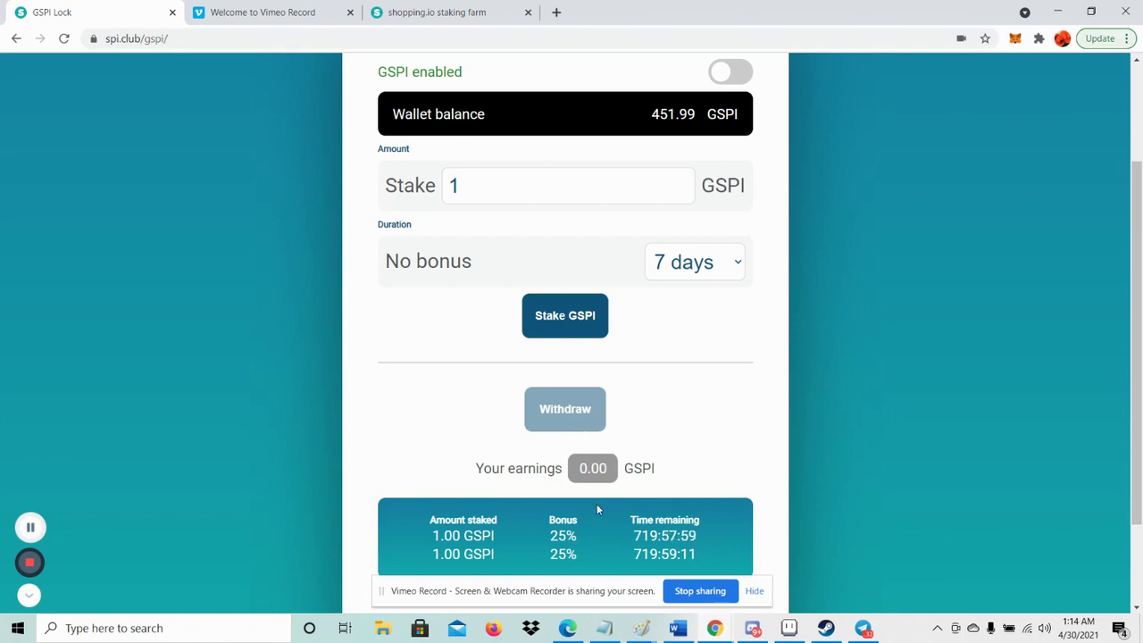
# - Review the time remaining on the existing stakes, the withdrawal section and the wallet balance
pyautogui.tripleClick(685, 538)
pyautogui.click(645, 543)
pyautogui.scroll(-2, 643, 420)
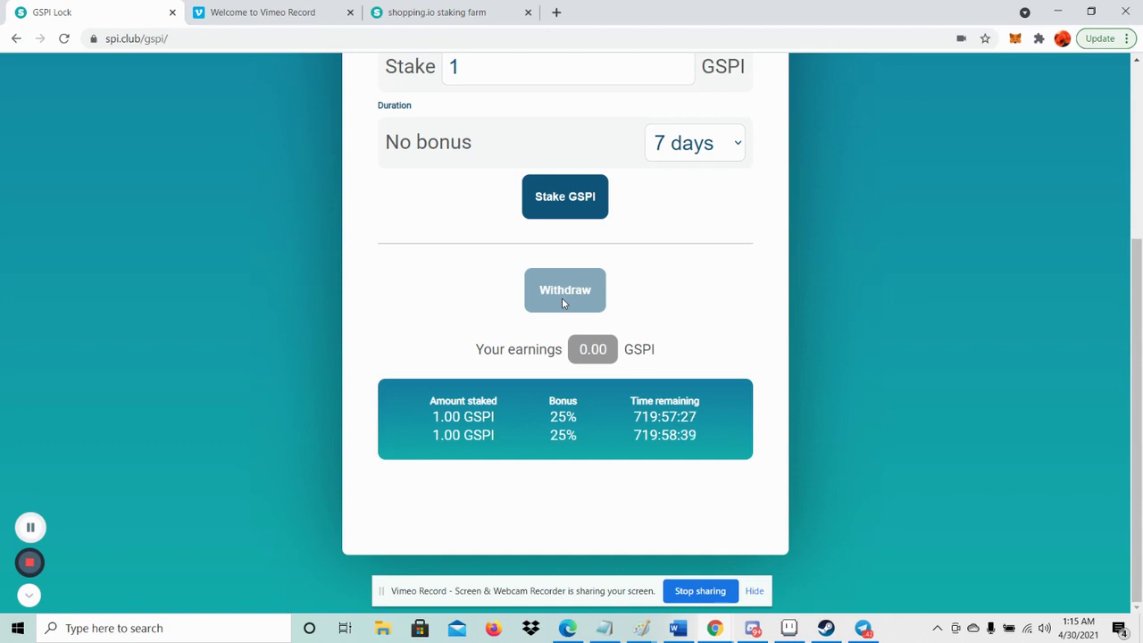
pyautogui.scroll(3, 562, 301)
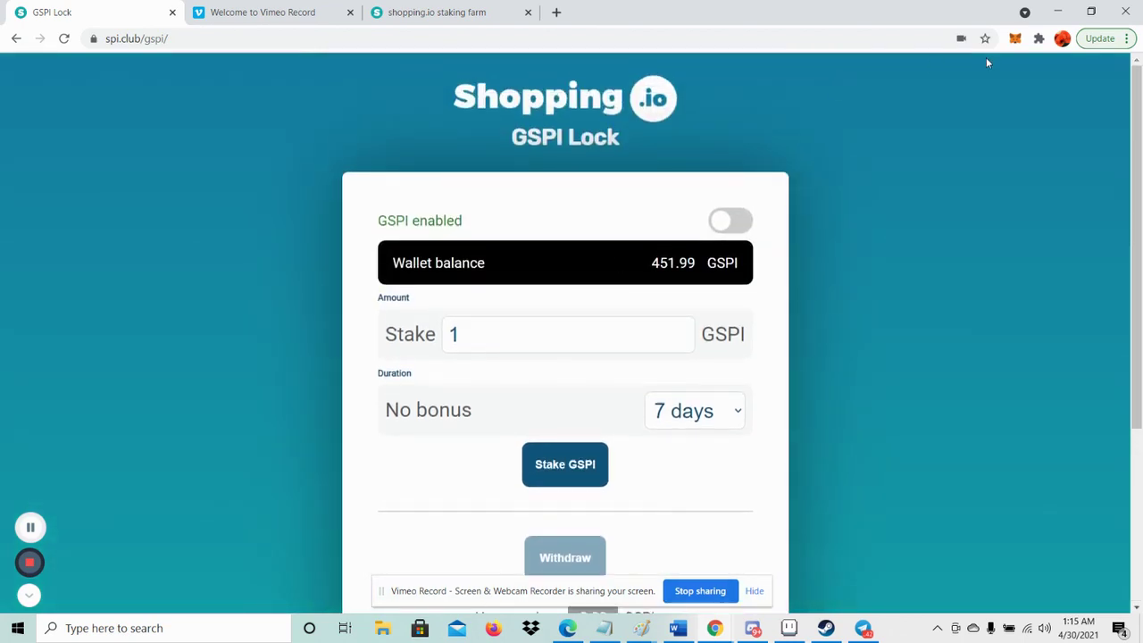
pyautogui.moveTo(375, 223); pyautogui.dragTo(680, 257)
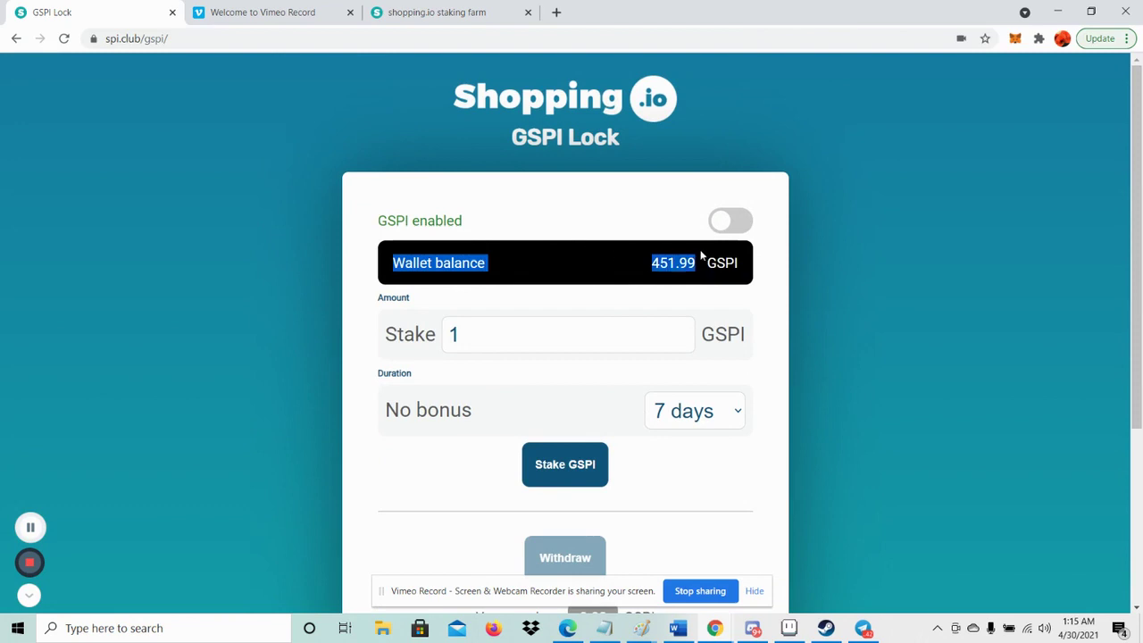
pyautogui.click(564, 218)
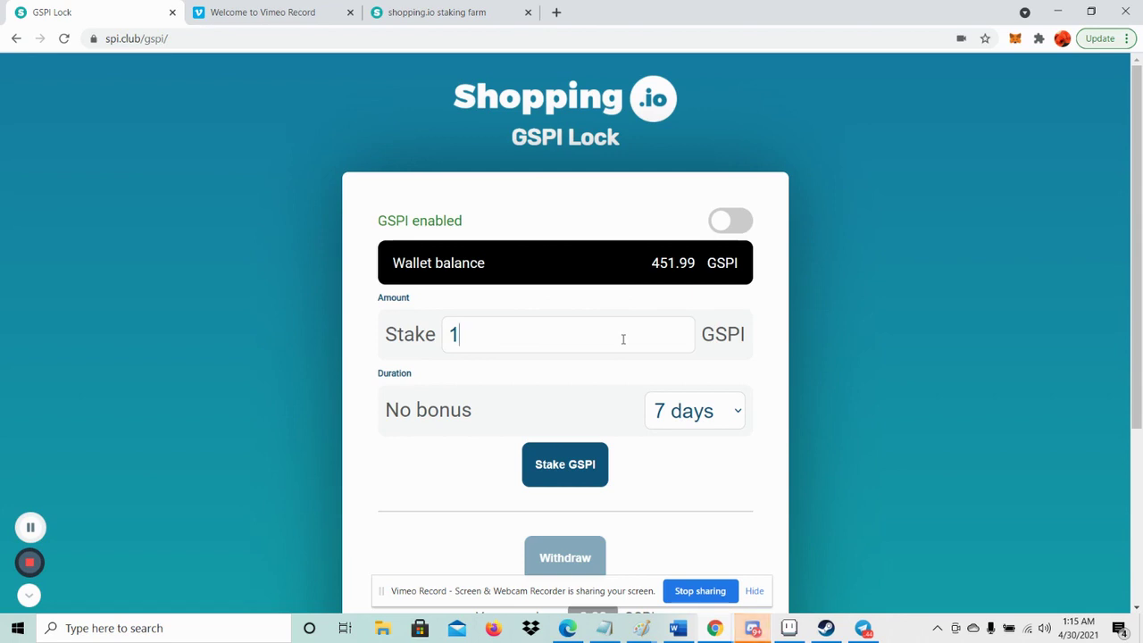
# - Set the stake amount to 1.55555555 GSPI, request the stake for 7 days, and reject the wallet transaction
pyautogui.write('.')
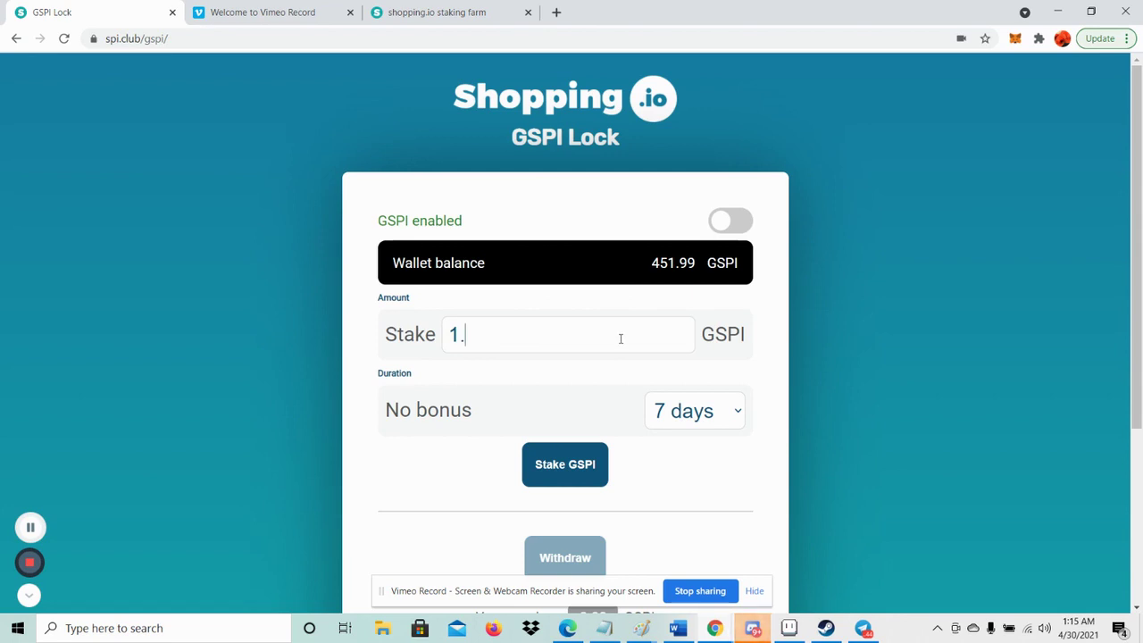
pyautogui.write('55555555')
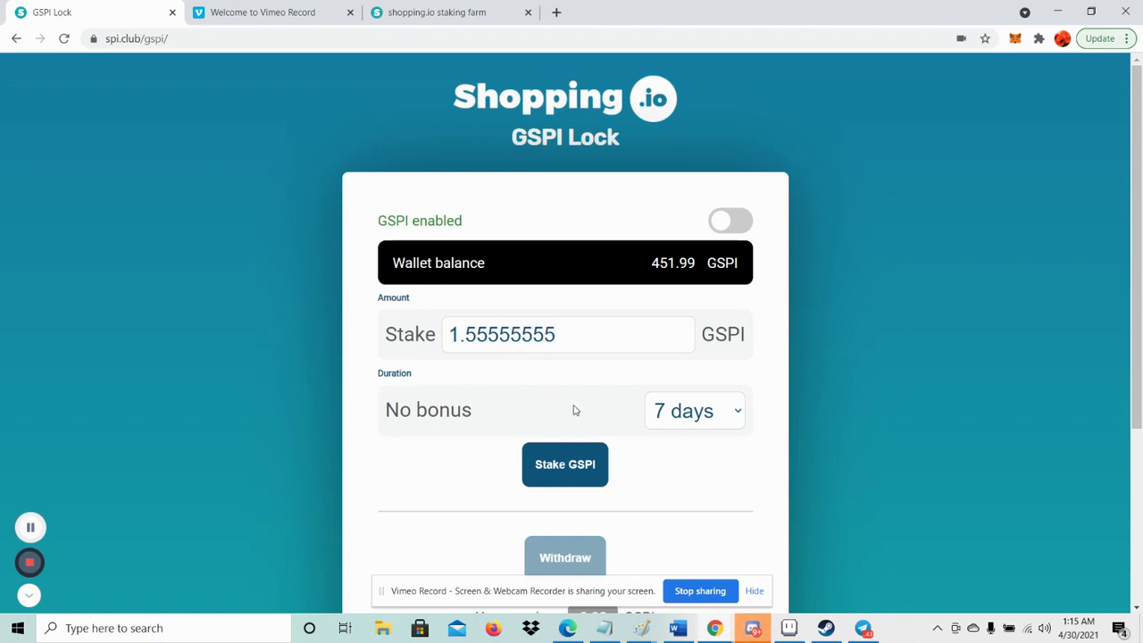
pyautogui.click(563, 466)
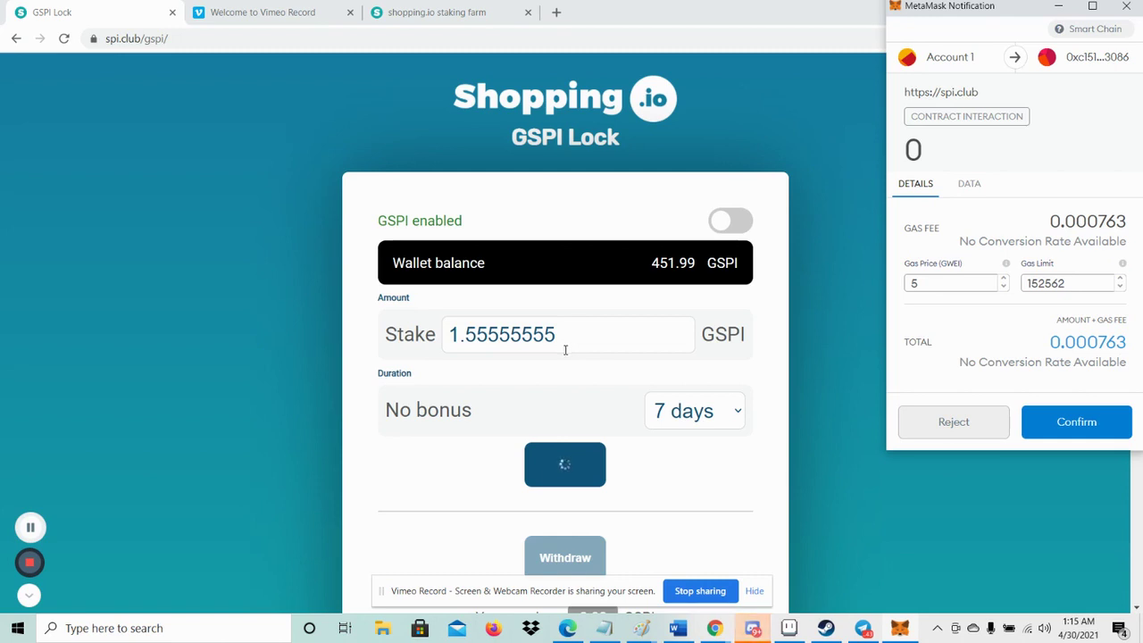
pyautogui.click(948, 420)
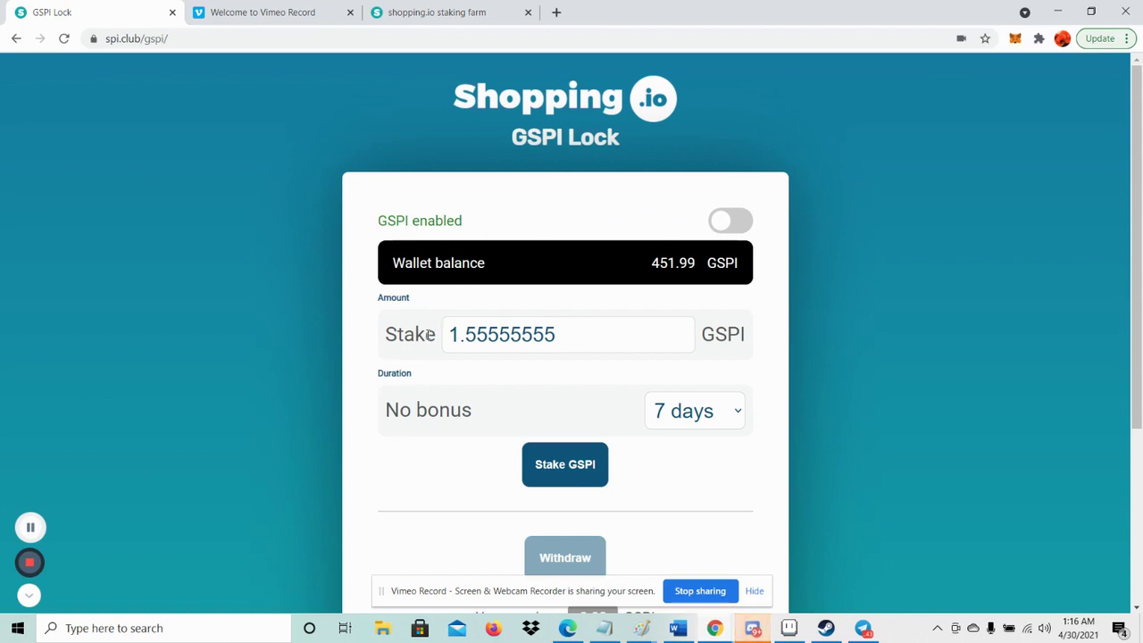
# - Compare the 14-day and 30-day options for the 1.55555555 GSPI stake, and set its duration to 30 days
pyautogui.click(692, 410)
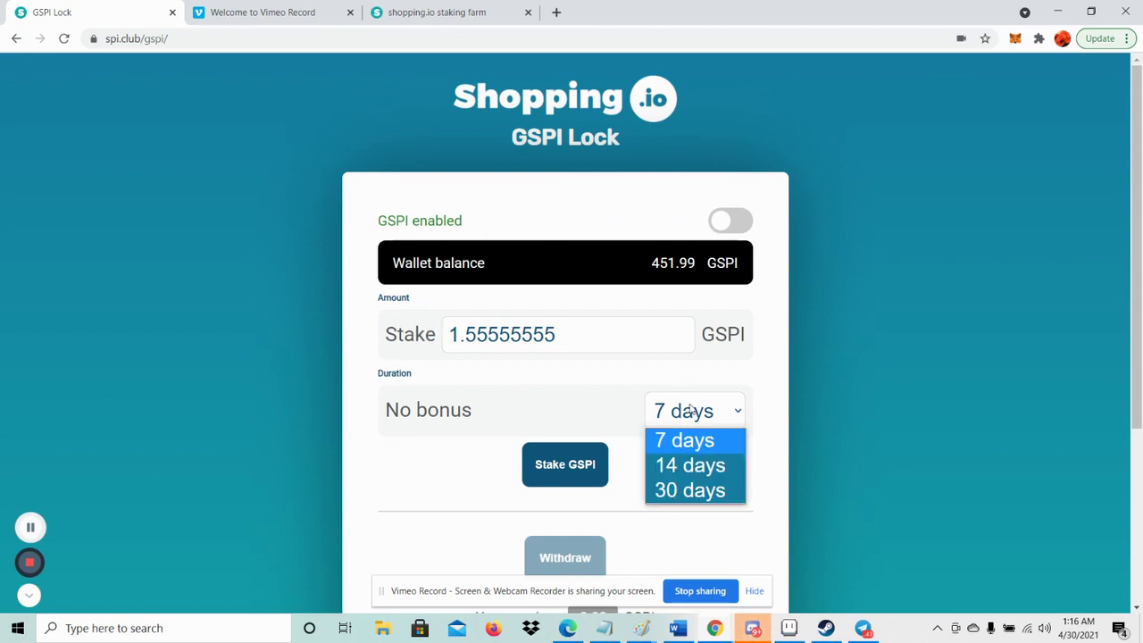
pyautogui.click(668, 460)
pyautogui.click(693, 425)
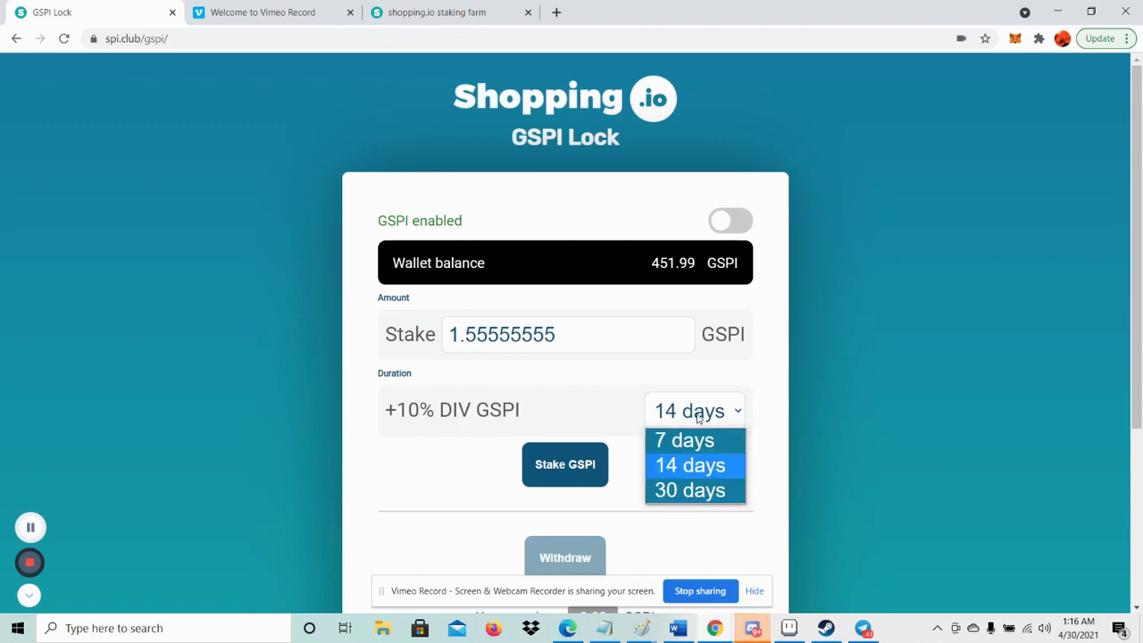
pyautogui.click(691, 490)
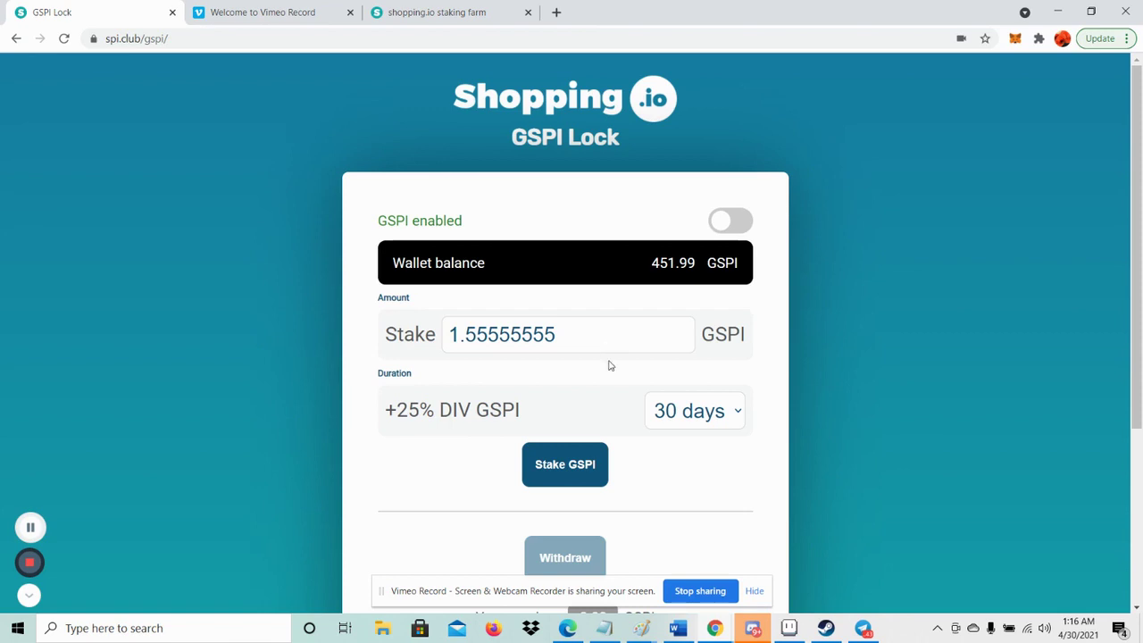
pyautogui.click(697, 406)
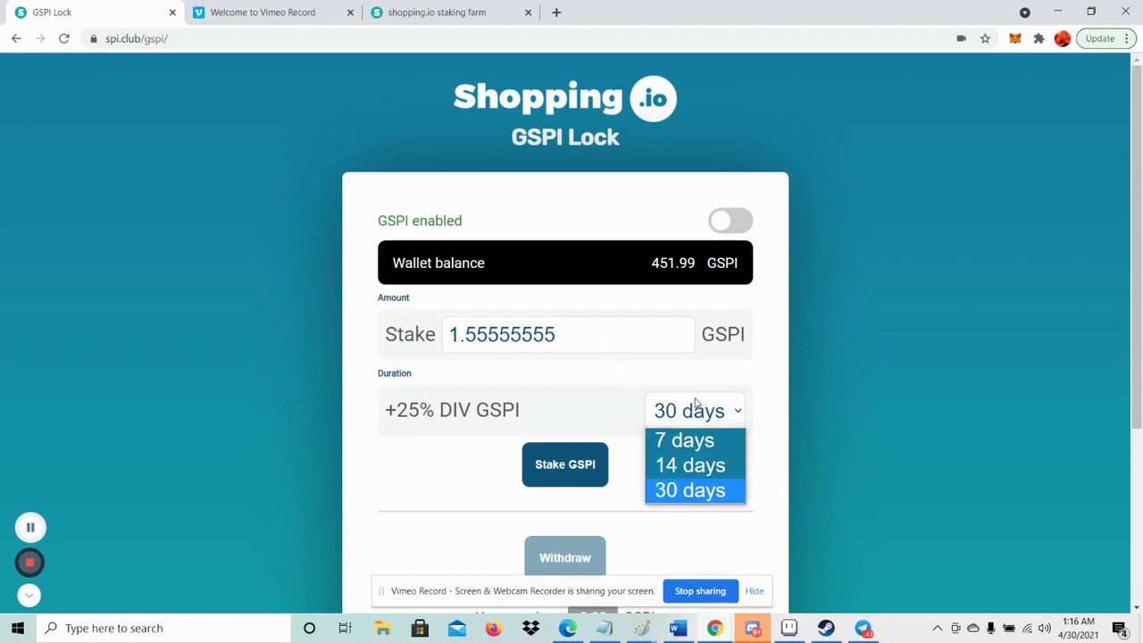
pyautogui.click(704, 465)
pyautogui.click(714, 420)
pyautogui.click(705, 490)
pyautogui.scroll(-3, 541, 365)
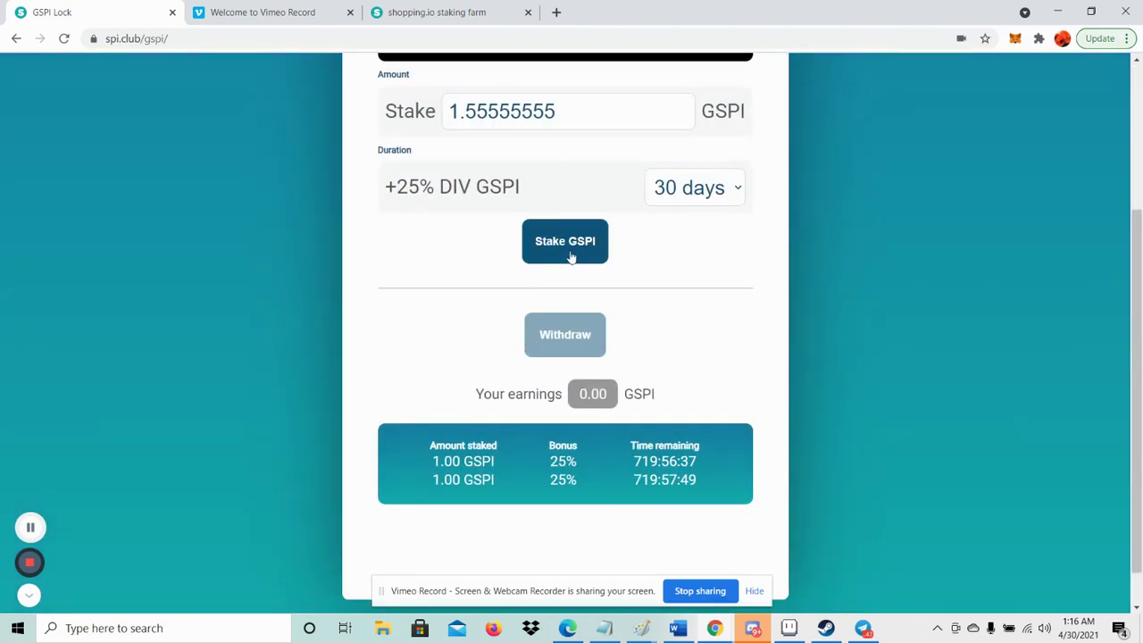